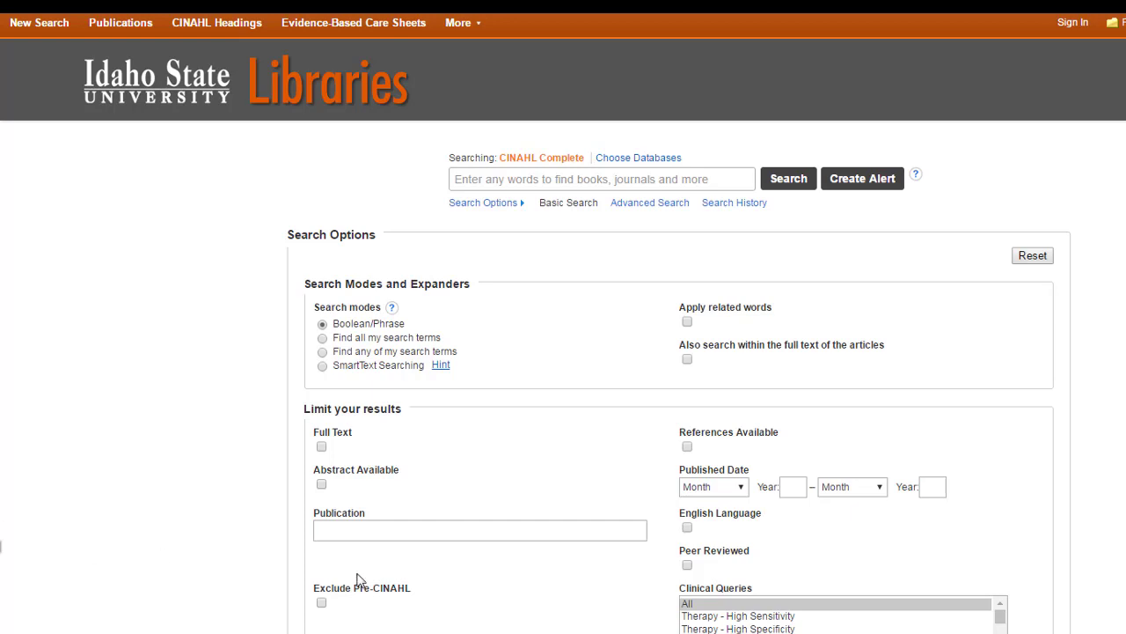
Step: Search CINAHL for 'nursing student retention' and scroll through the 259 results
{"action": "left_click", "coordinate": [563, 180]}
{"action": "type", "text": "nursing student retention"}
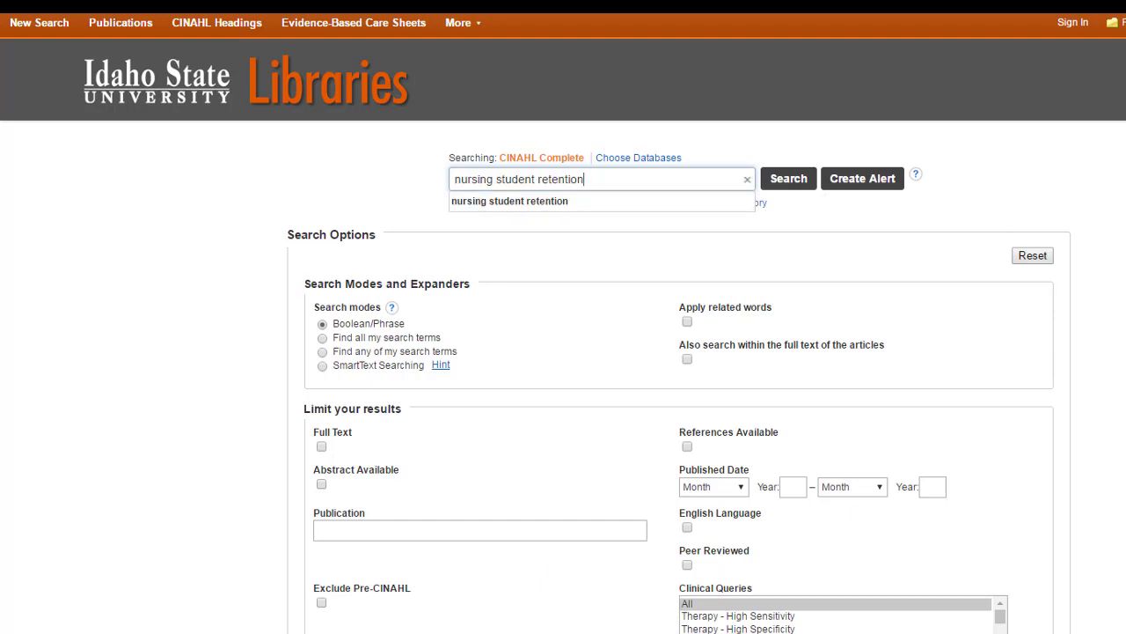
{"action": "left_click", "coordinate": [810, 173]}
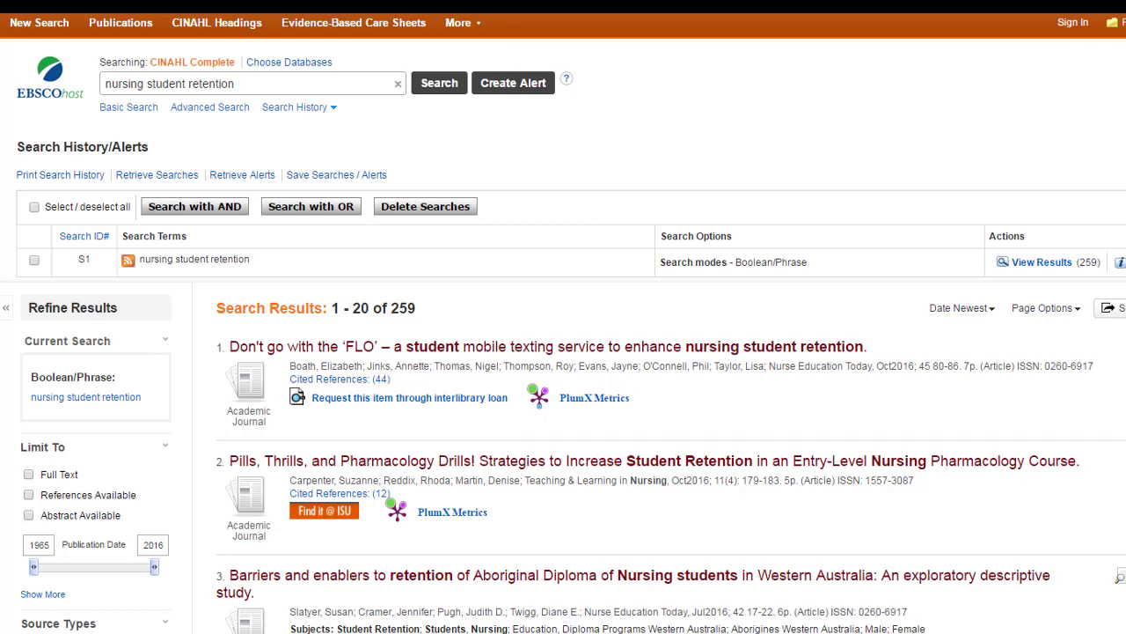
{"action": "scroll", "coordinate": [564, 352], "scroll_direction": "down", "scroll_amount": 1}
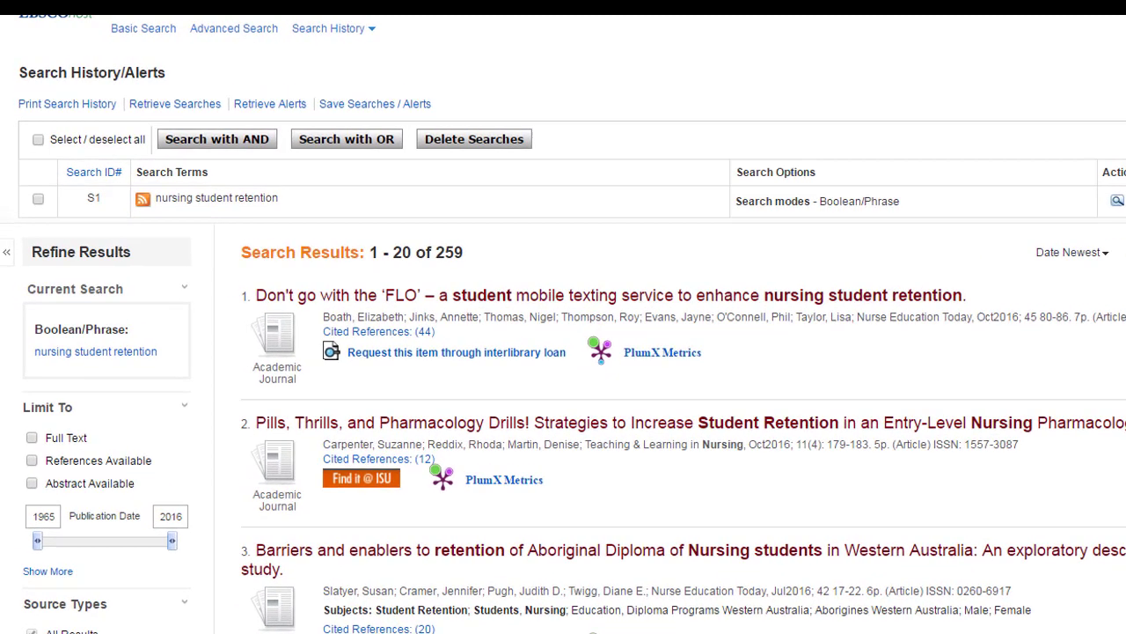
{"action": "scroll", "coordinate": [563, 352], "scroll_direction": "down", "scroll_amount": 2}
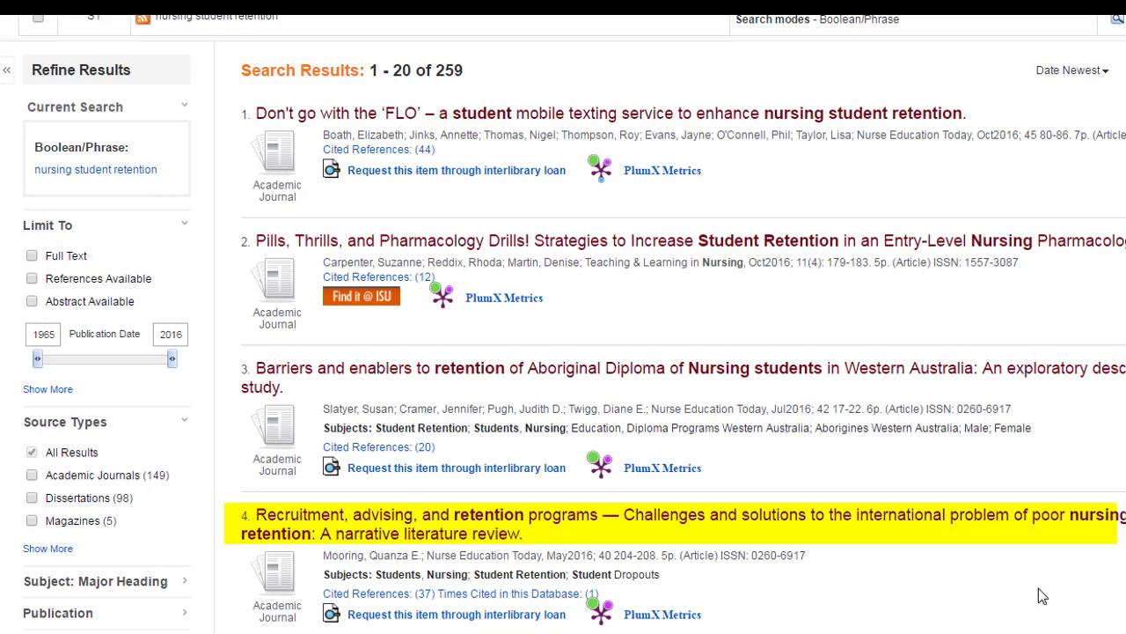
Step: Open result 4's full record and run major-subject searches for Student Retention, then Students, Nursing
{"action": "left_click", "coordinate": [971, 525]}
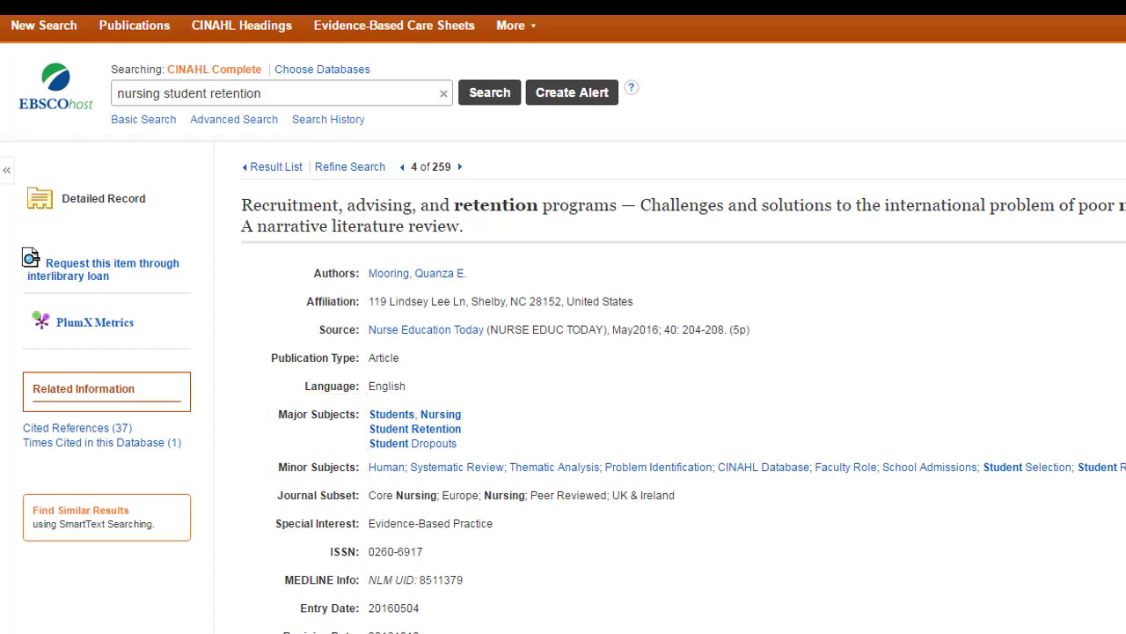
{"action": "left_click", "coordinate": [415, 428]}
{"action": "left_click", "coordinate": [453, 415]}
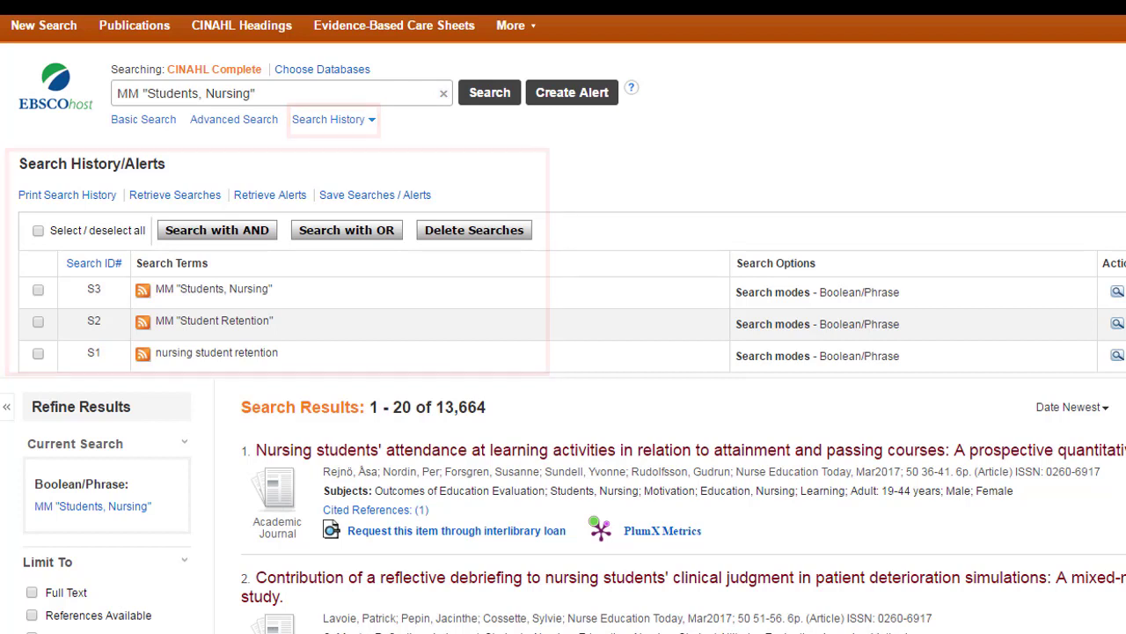
Step: Clear the search box while keeping searches S1–S3 in history
{"action": "left_click", "coordinate": [443, 94]}
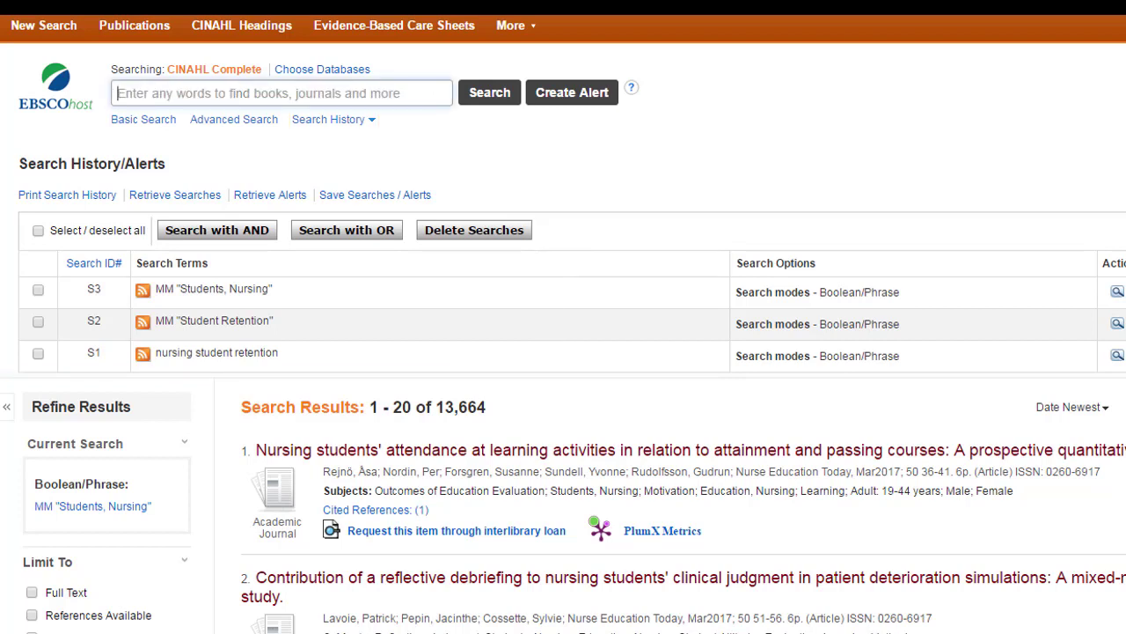
Step: Mark the Student Retention and Students, Nursing searches in Search History for combining
{"action": "left_click", "coordinate": [38, 322]}
{"action": "left_click", "coordinate": [37, 290]}
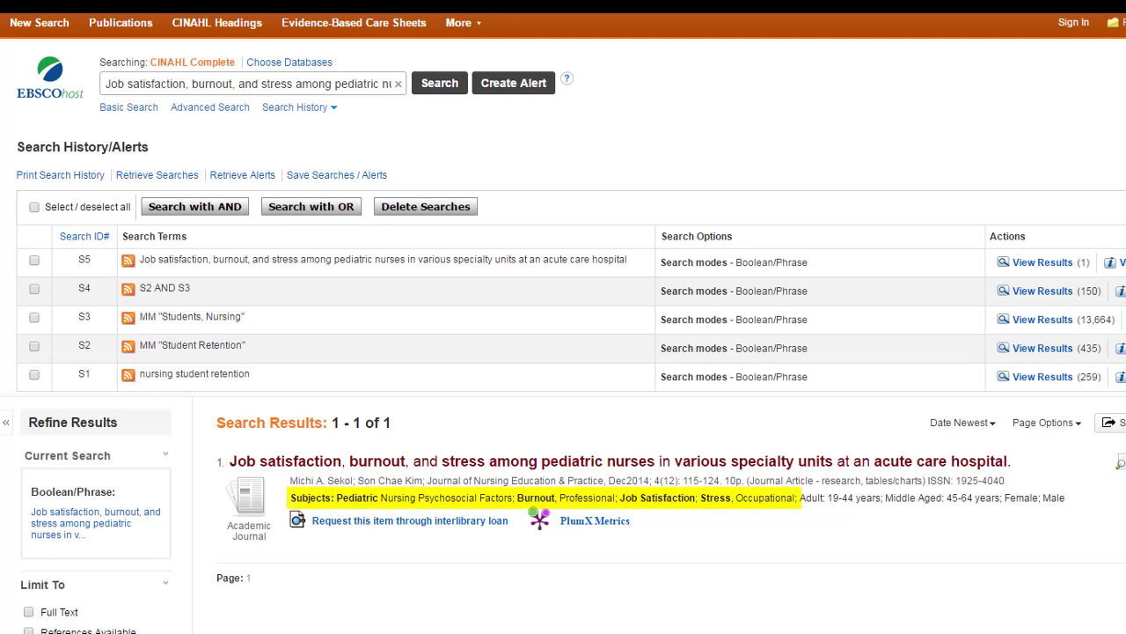
Step: Open the job satisfaction article's record and search its Pediatric Nursing Psychosocial Factors heading
{"action": "left_click", "coordinate": [572, 461]}
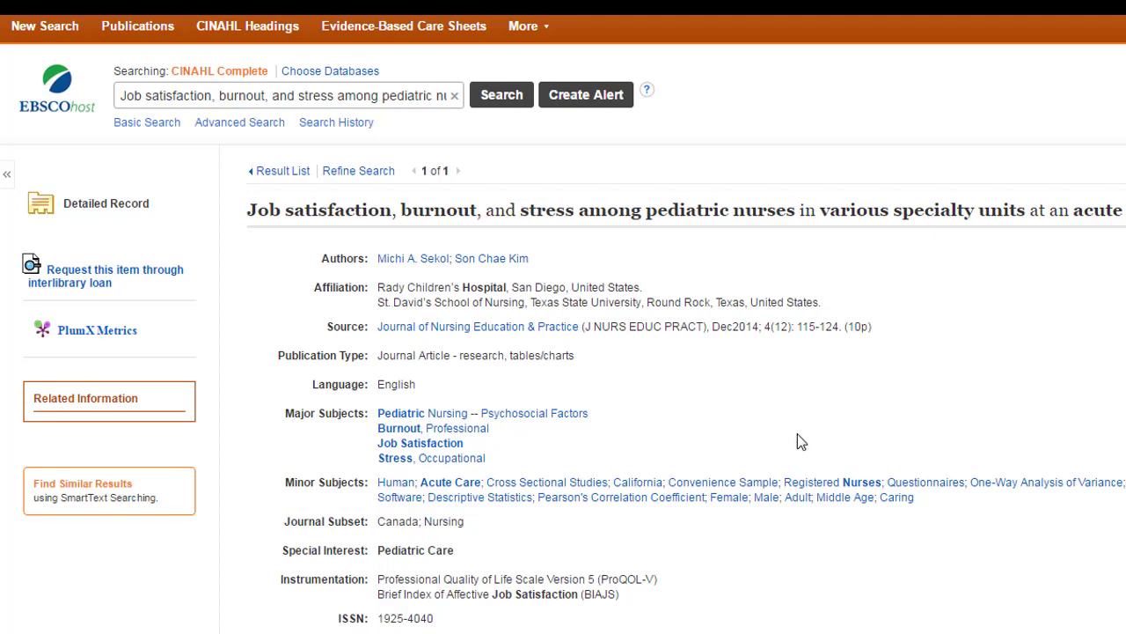
{"action": "left_click", "coordinate": [568, 424]}
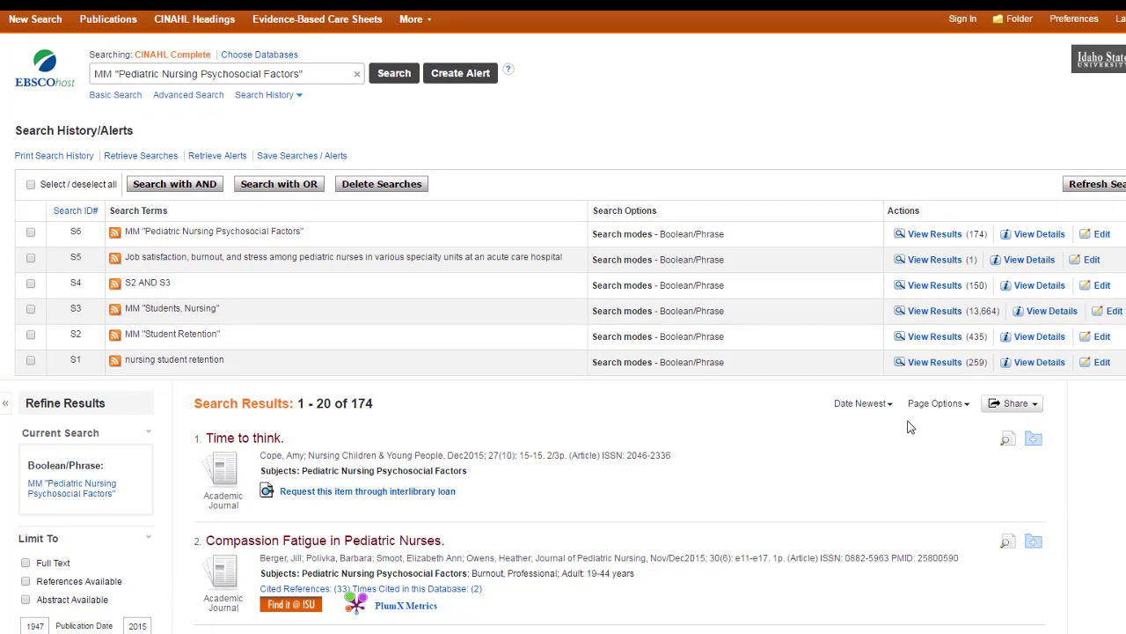
Step: Look over the 174 Psychosocial Factors results, then return to the job satisfaction article's record
{"action": "scroll", "coordinate": [835, 445], "scroll_direction": "down", "scroll_amount": 3}
{"action": "scroll", "coordinate": [835, 446], "scroll_direction": "down", "scroll_amount": 5}
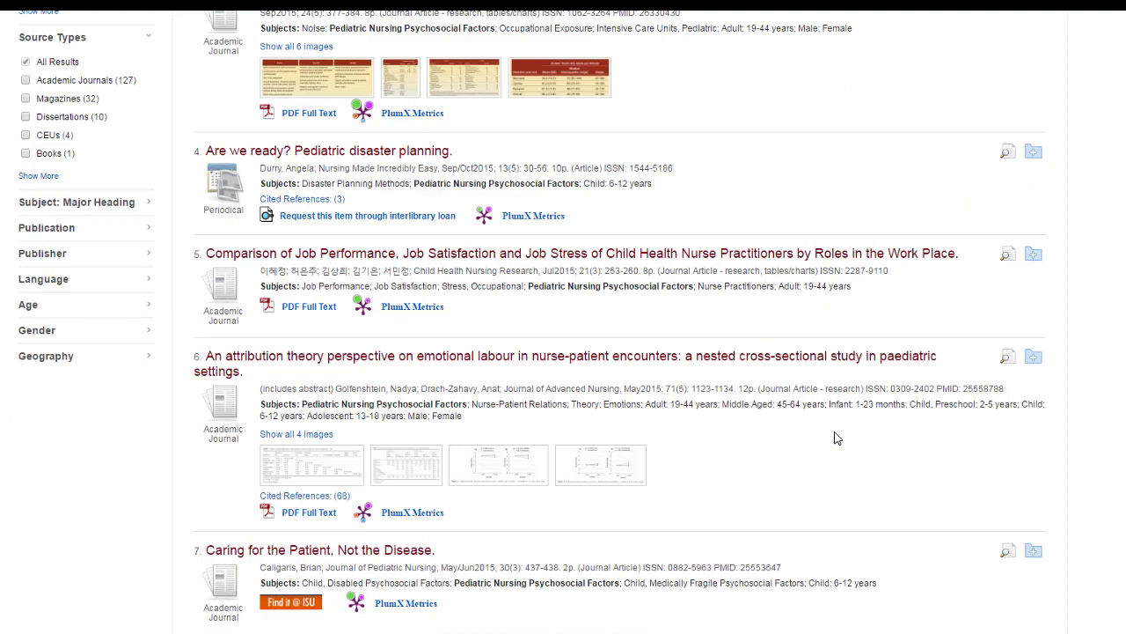
{"action": "scroll", "coordinate": [993, 269], "scroll_direction": "up", "scroll_amount": 7}
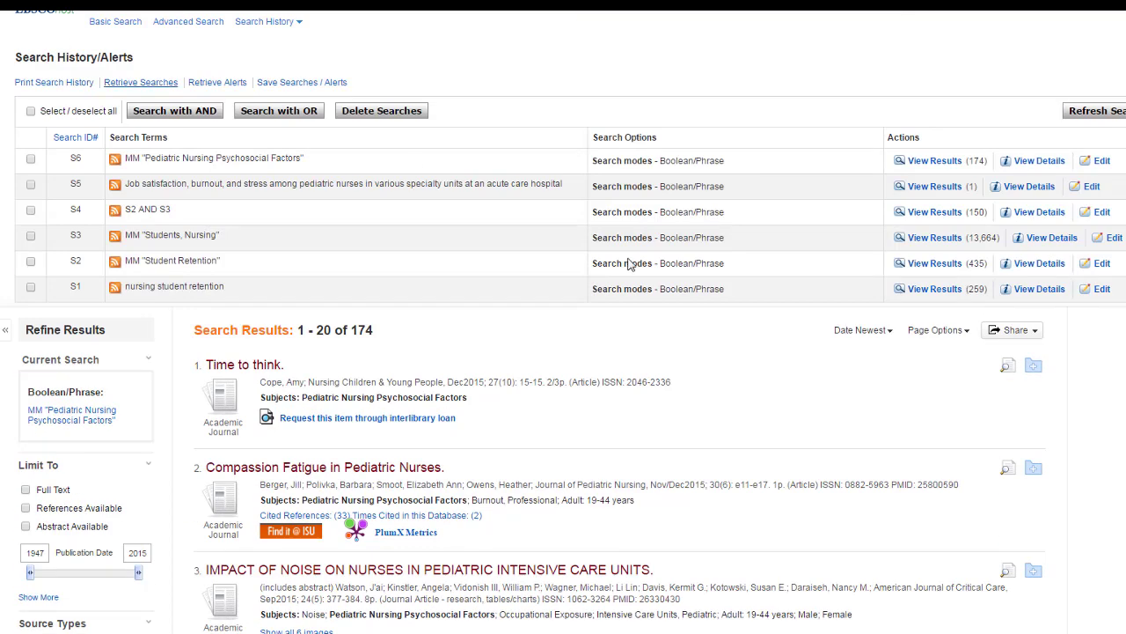
{"action": "left_click", "coordinate": [418, 184]}
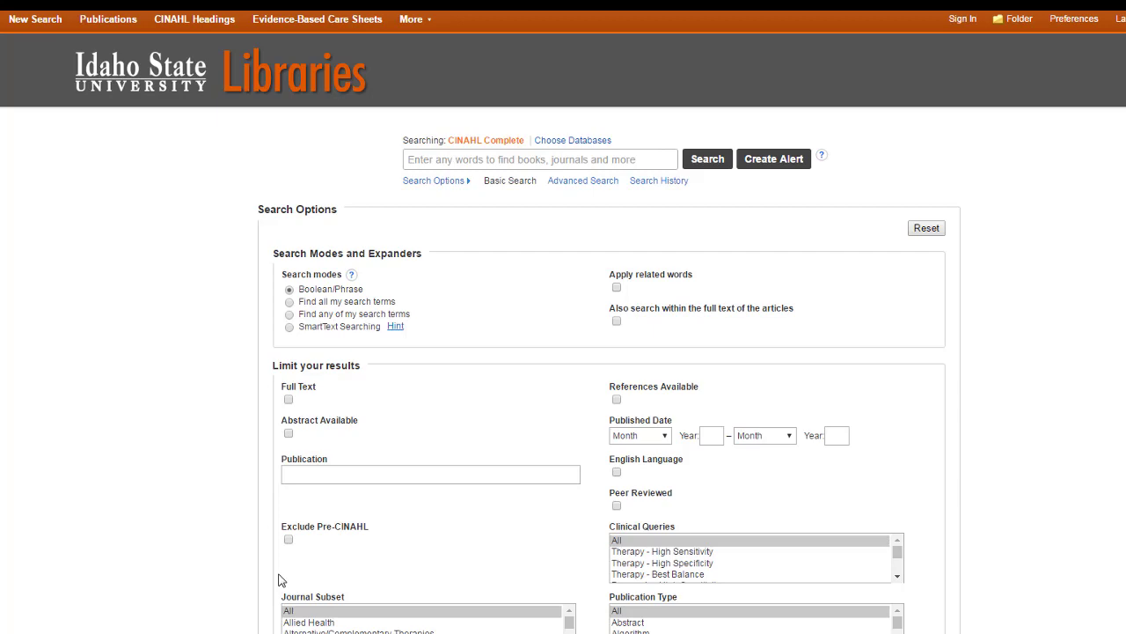
Step: Look up 'skin cancer' in the CINAHL Headings browser
{"action": "left_click", "coordinate": [194, 20]}
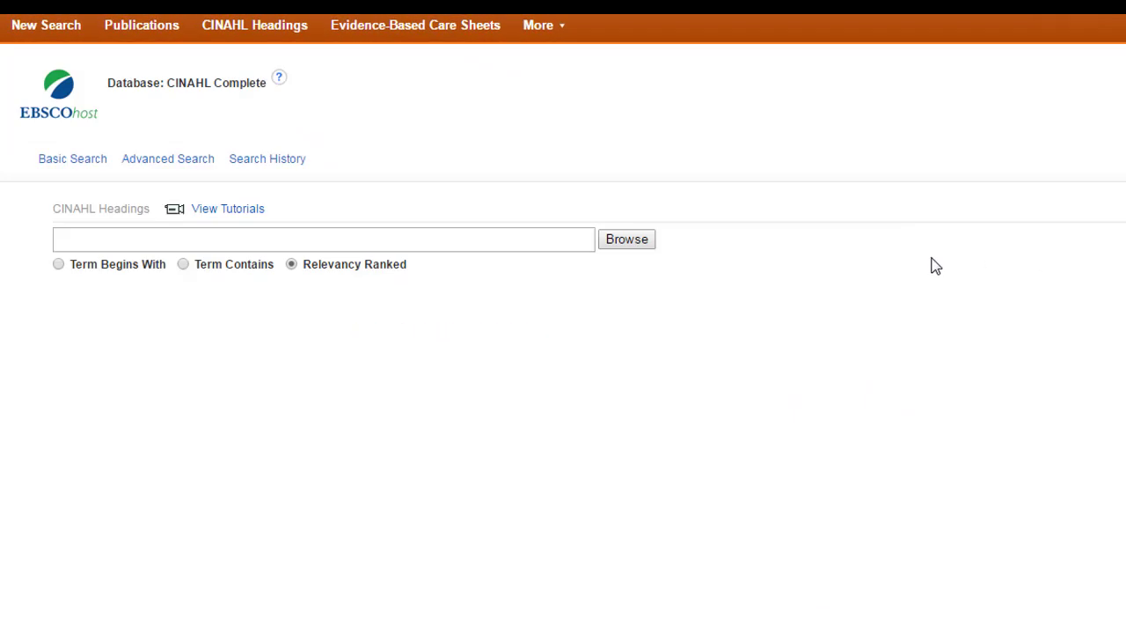
{"action": "left_click", "coordinate": [157, 238]}
{"action": "type", "text": "skin"}
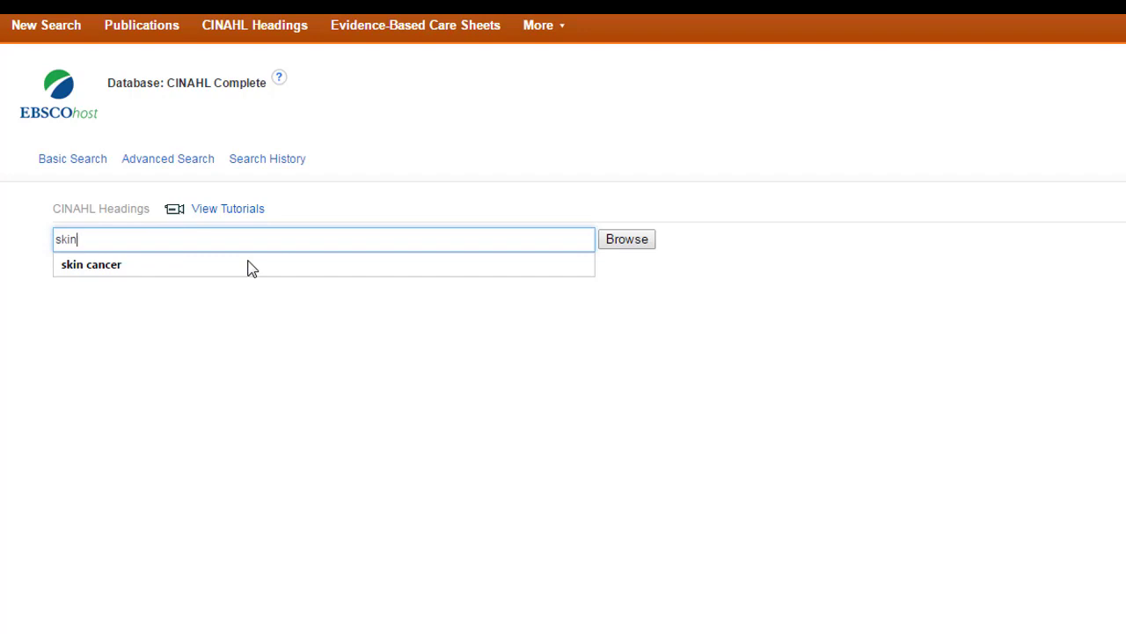
{"action": "type", "text": " cancer"}
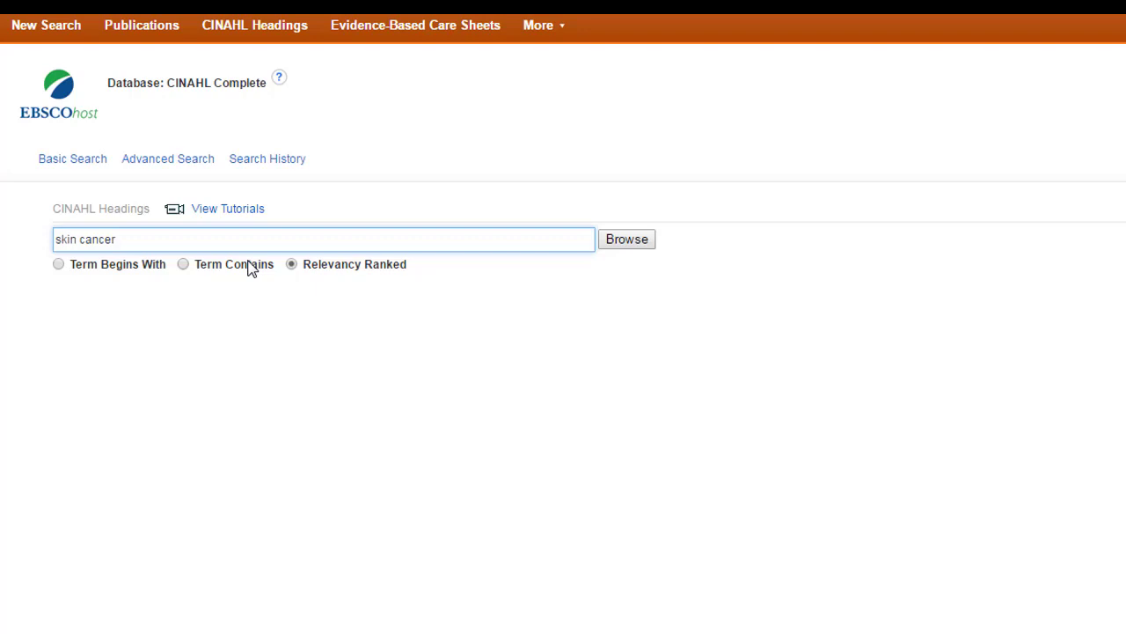
{"action": "key", "text": "Return"}
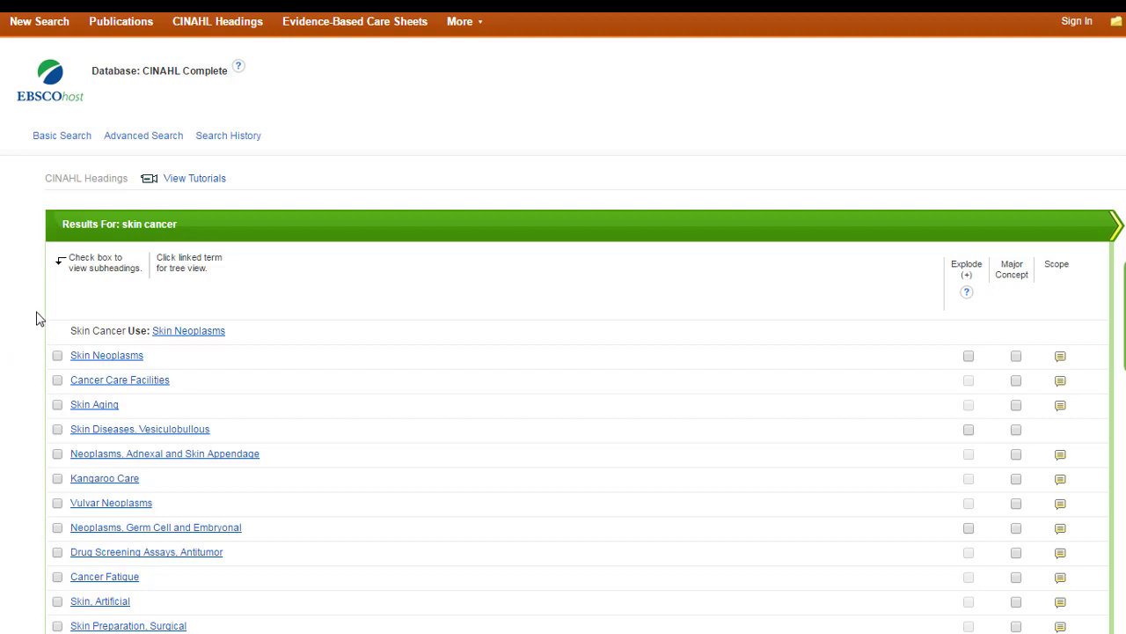
Step: Tick Skin Neoplasms to reveal its subheadings
{"action": "left_click", "coordinate": [58, 356]}
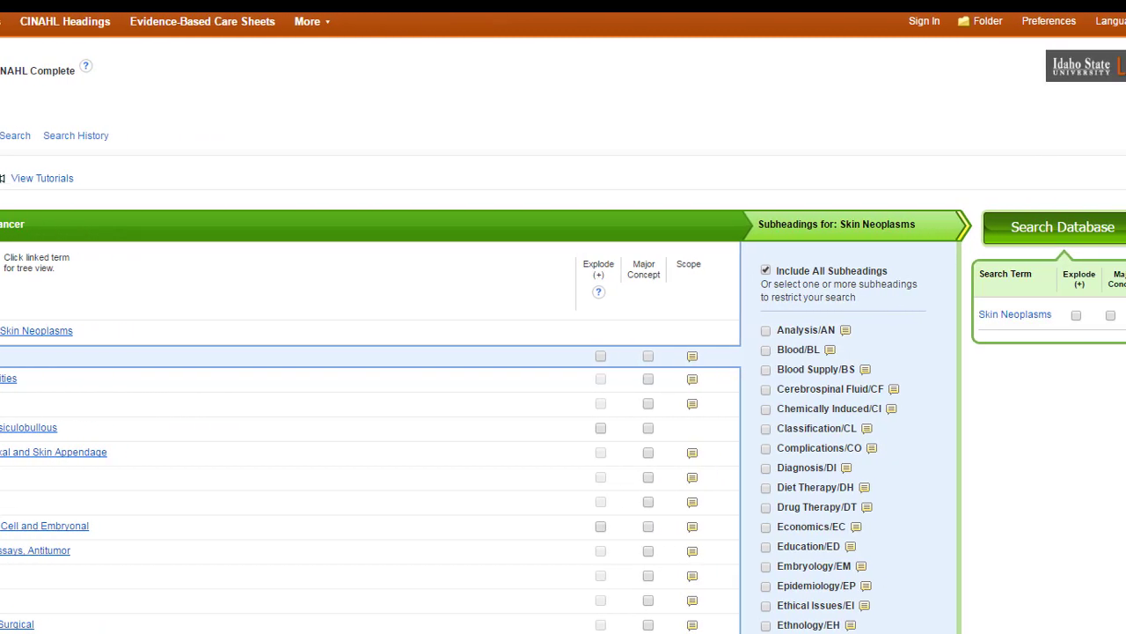
Step: Tick the Prevention And Control subheading so the term reads Skin Neoplasms/PC
{"action": "scroll", "coordinate": [938, 322], "scroll_direction": "down", "scroll_amount": 5}
{"action": "scroll", "coordinate": [957, 331], "scroll_direction": "up", "scroll_amount": 6}
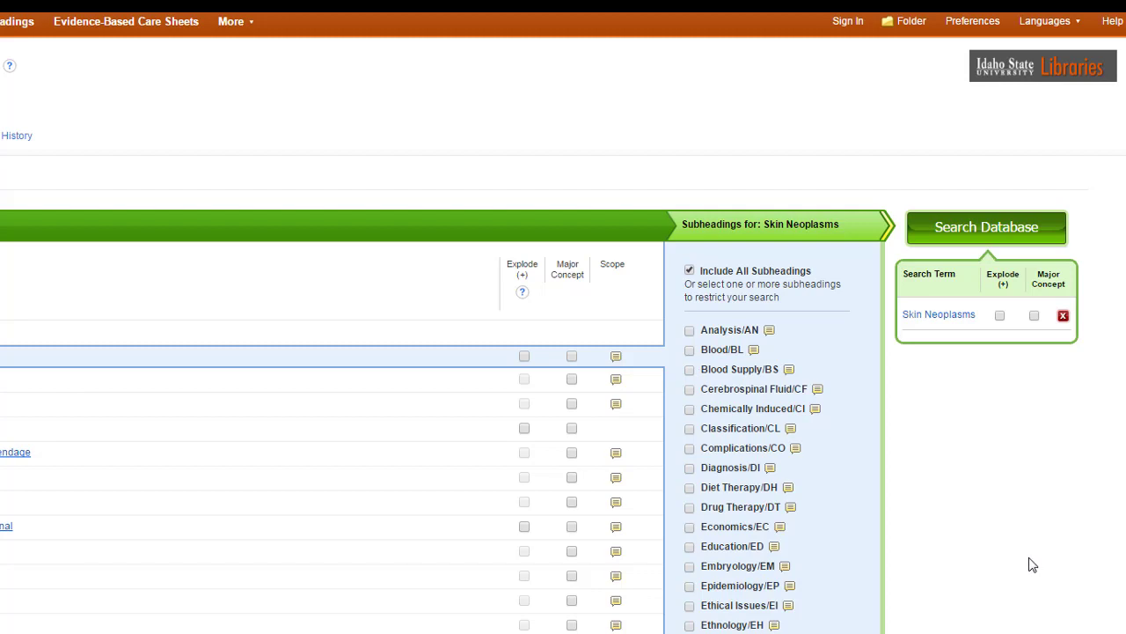
{"action": "scroll", "coordinate": [1031, 567], "scroll_direction": "down", "scroll_amount": 3}
{"action": "scroll", "coordinate": [1031, 562], "scroll_direction": "down", "scroll_amount": 3}
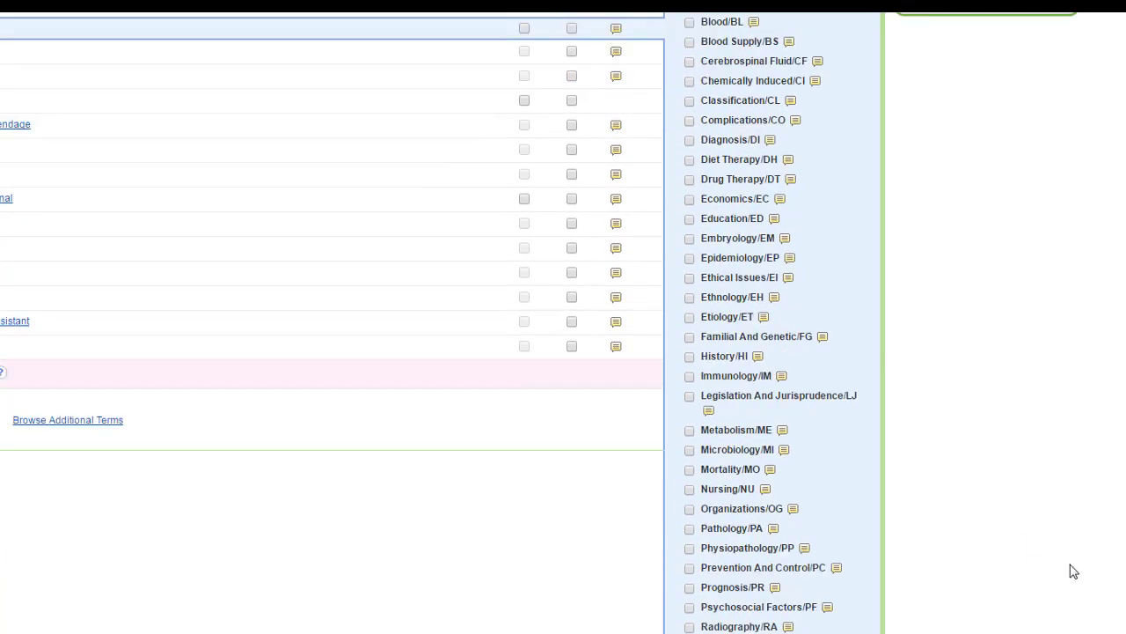
{"action": "left_click", "coordinate": [689, 568]}
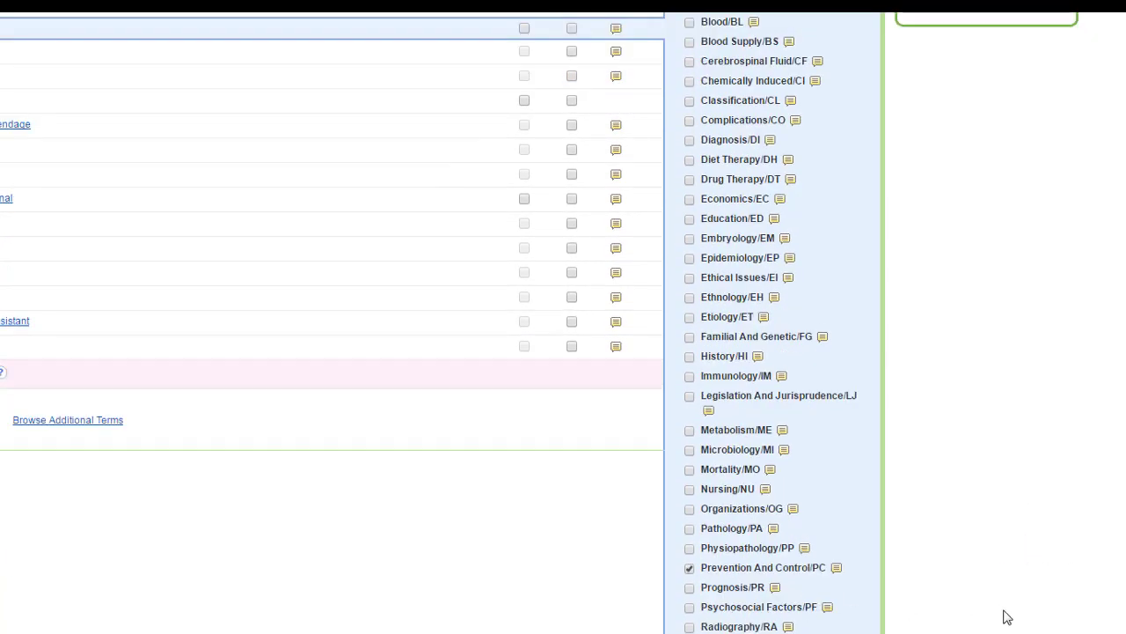
{"action": "scroll", "coordinate": [968, 207], "scroll_direction": "up", "scroll_amount": 6}
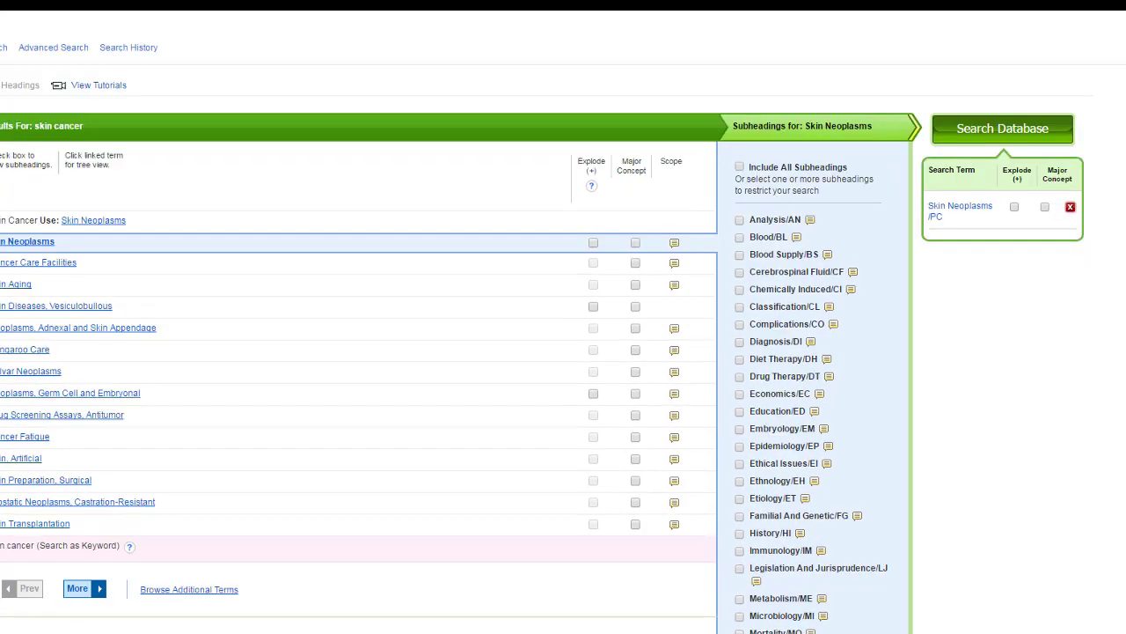
Step: Browse an additional heading, picking 'teenager' from the 'tee' suggestions
{"action": "left_click", "coordinate": [181, 597]}
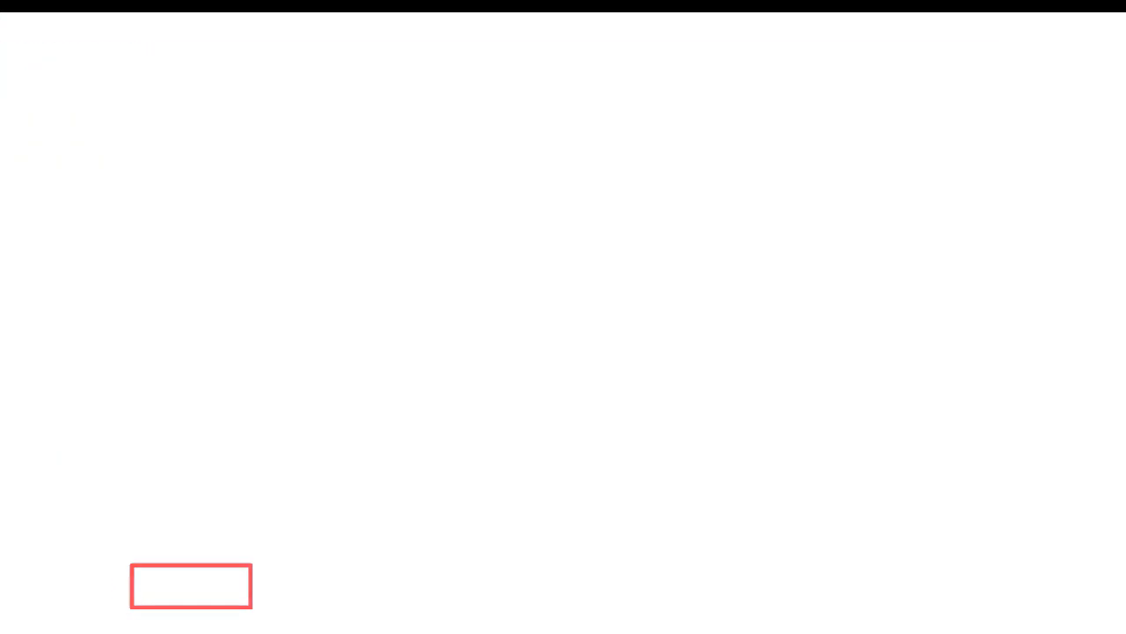
{"action": "left_click", "coordinate": [53, 187]}
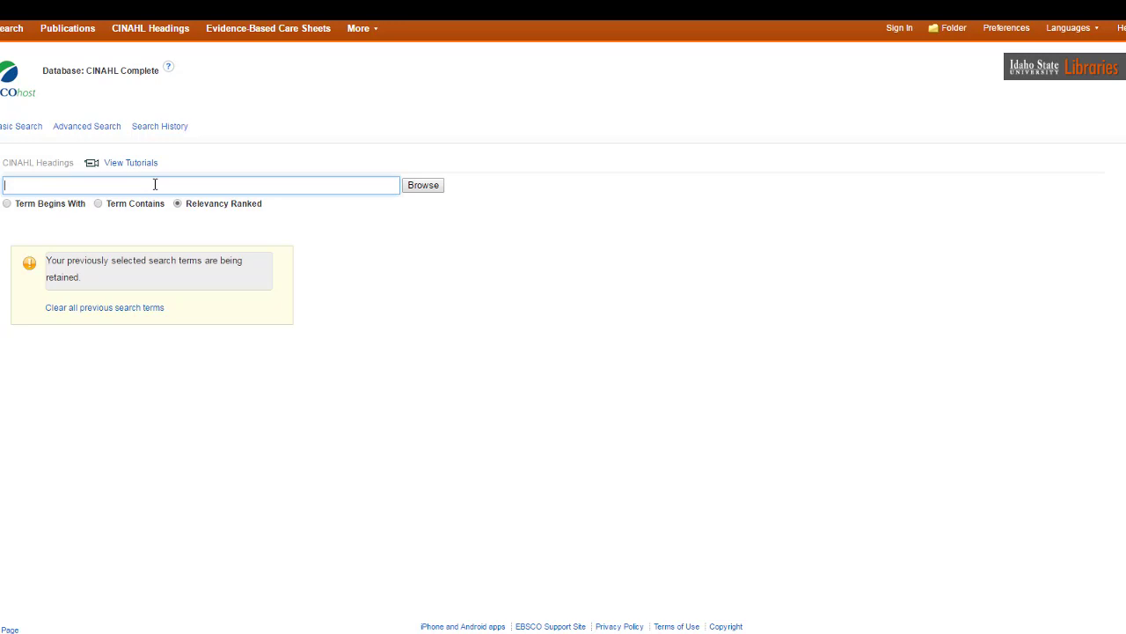
{"action": "type", "text": "teenager"}
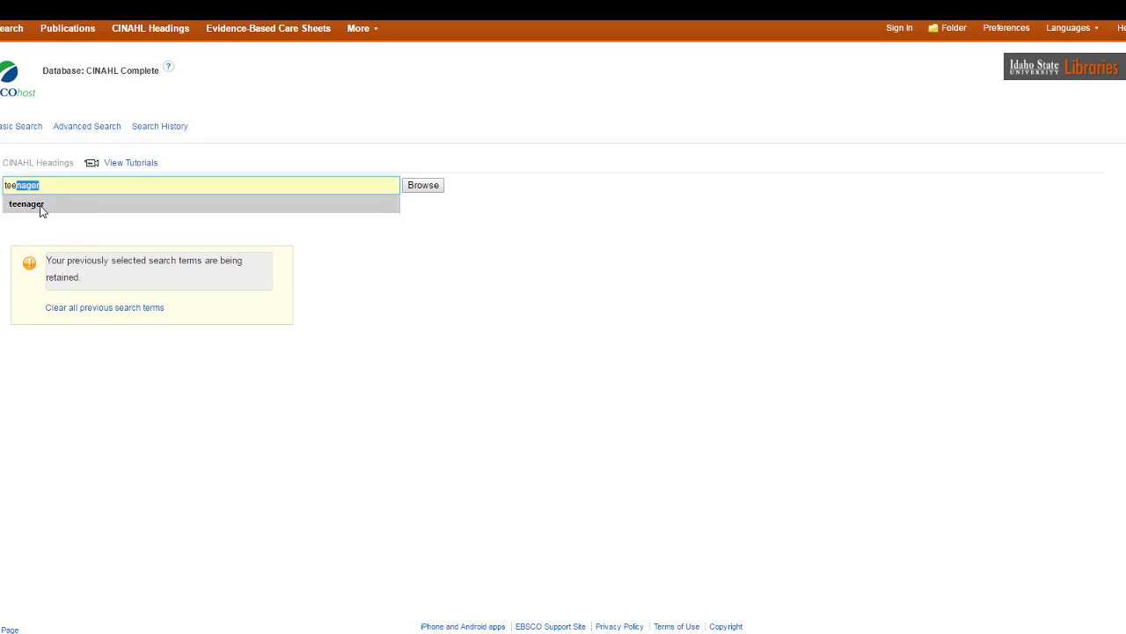
{"action": "left_click", "coordinate": [41, 210]}
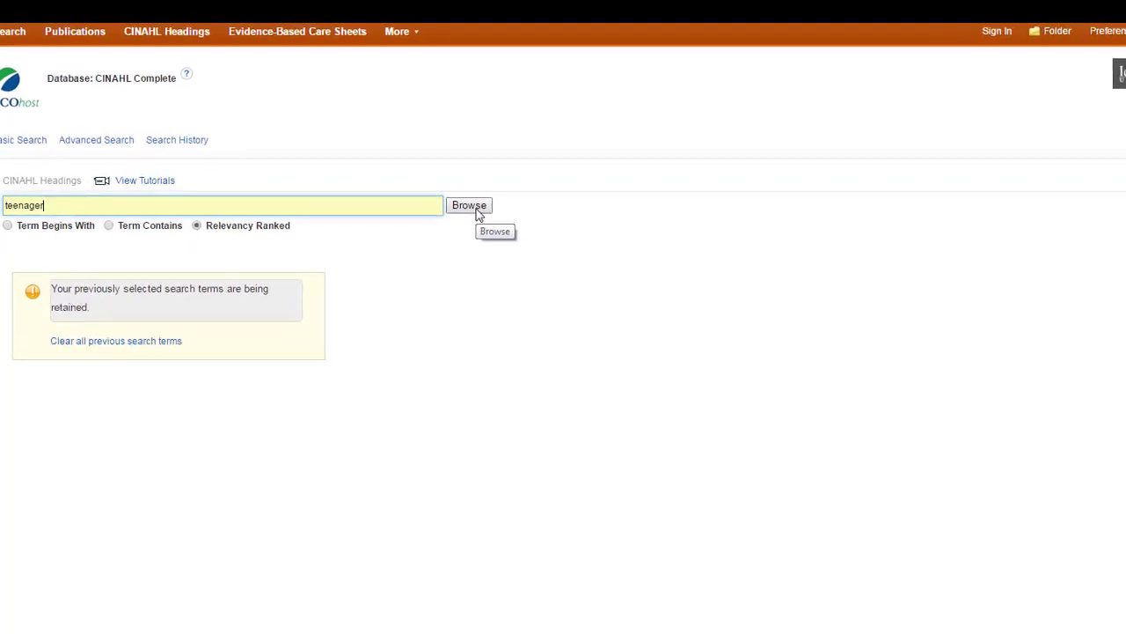
{"action": "left_click", "coordinate": [477, 209]}
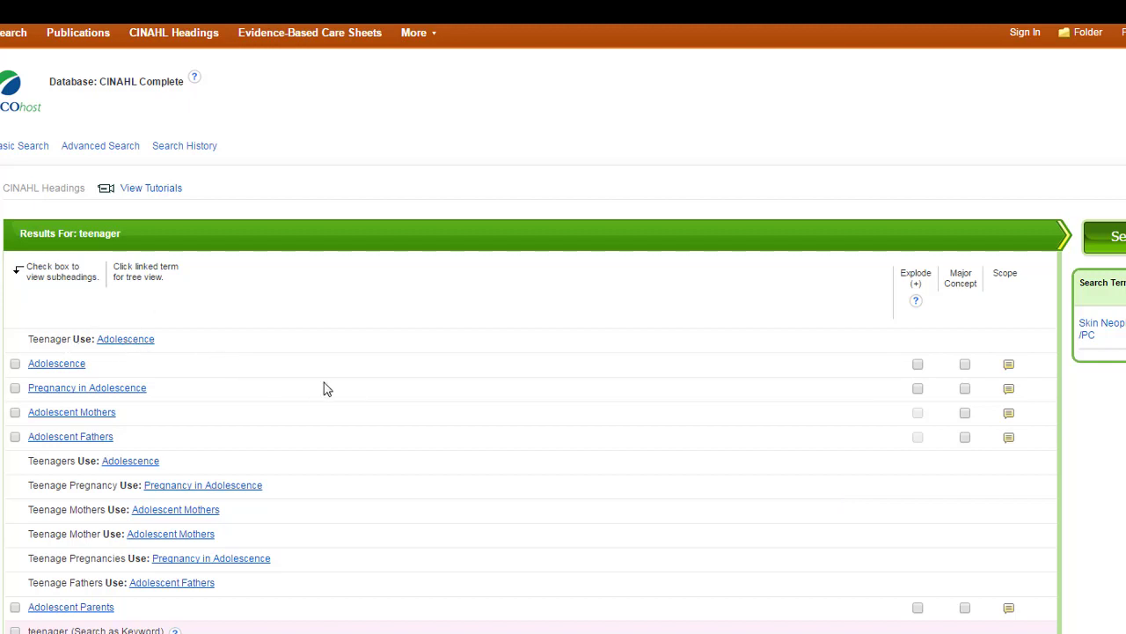
Step: Search CINAHL for Skin Neoplasms/PC AND Adolescence, returning 282 results
{"action": "left_click", "coordinate": [14, 365]}
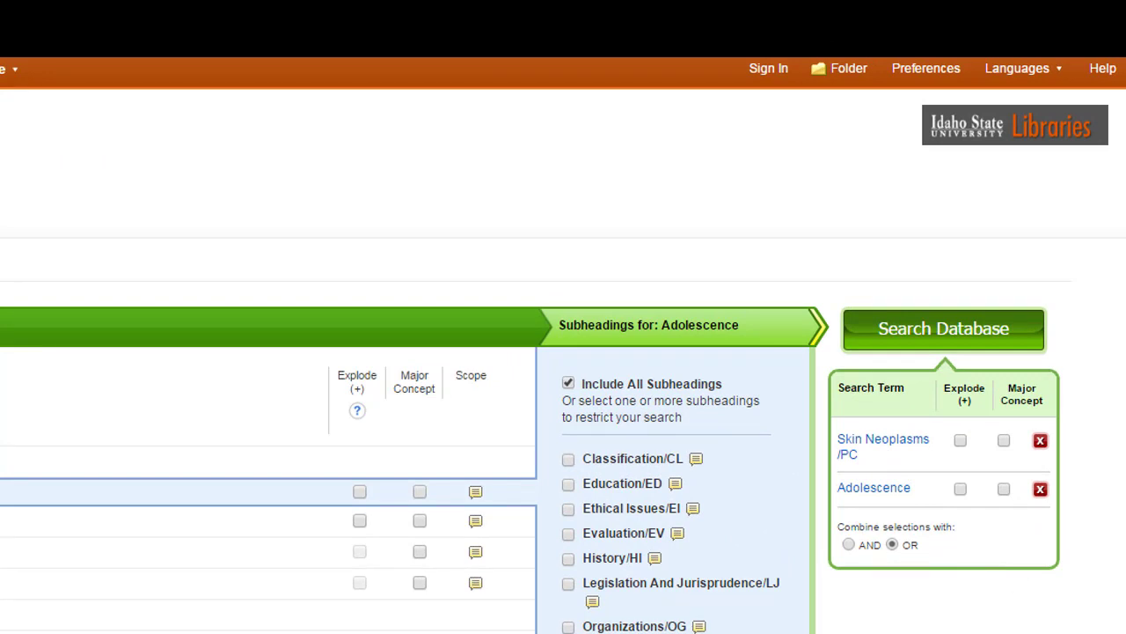
{"action": "left_click", "coordinate": [848, 545]}
{"action": "left_click", "coordinate": [979, 318]}
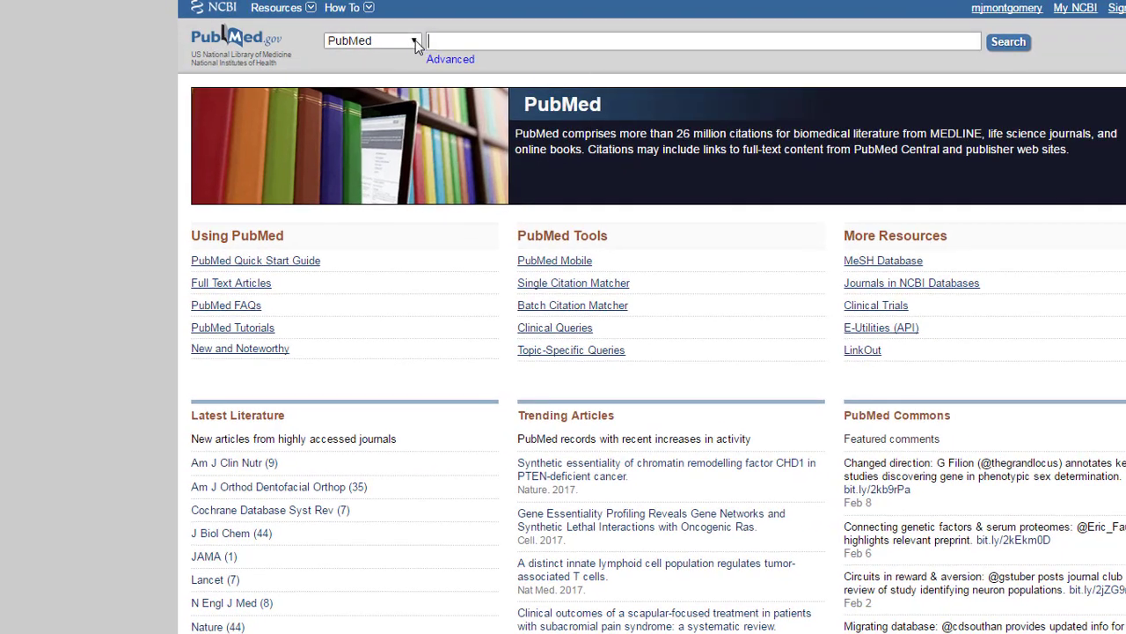
Step: Search PubMed's MeSH database for 'skin' to reach the Skin Neoplasms record
{"action": "left_click", "coordinate": [415, 46]}
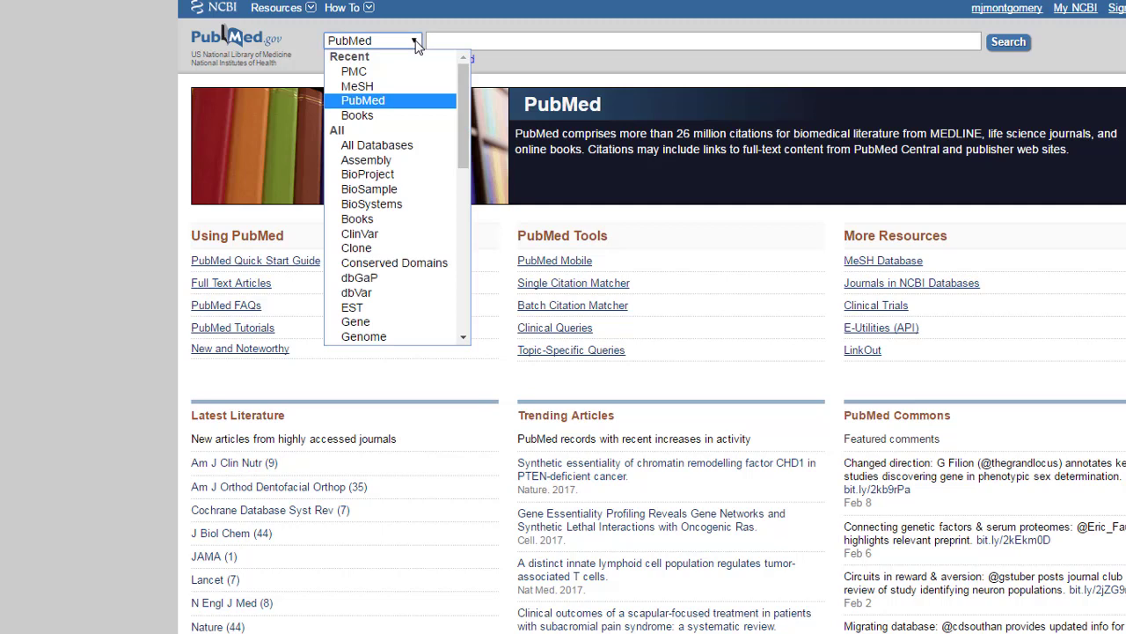
{"action": "left_click", "coordinate": [378, 88]}
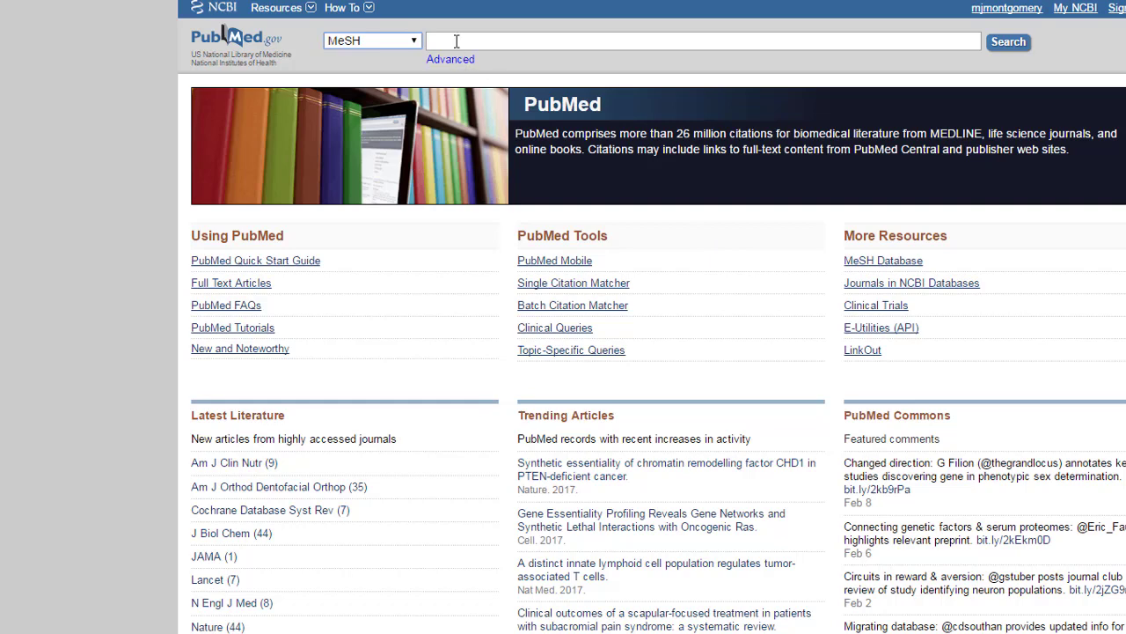
{"action": "left_click", "coordinate": [456, 41]}
{"action": "type", "text": "skin cancer"}
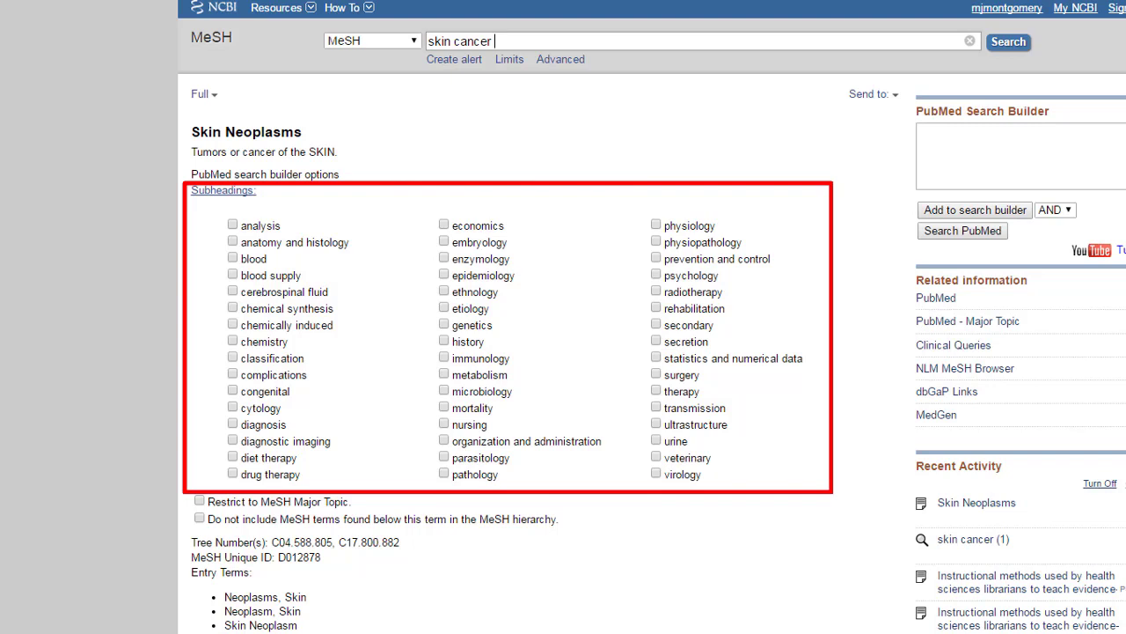
Step: Search PubMed for "Skin Neoplasms/prevention and control"[Mesh], returning 4,791 results
{"action": "left_click", "coordinate": [656, 259]}
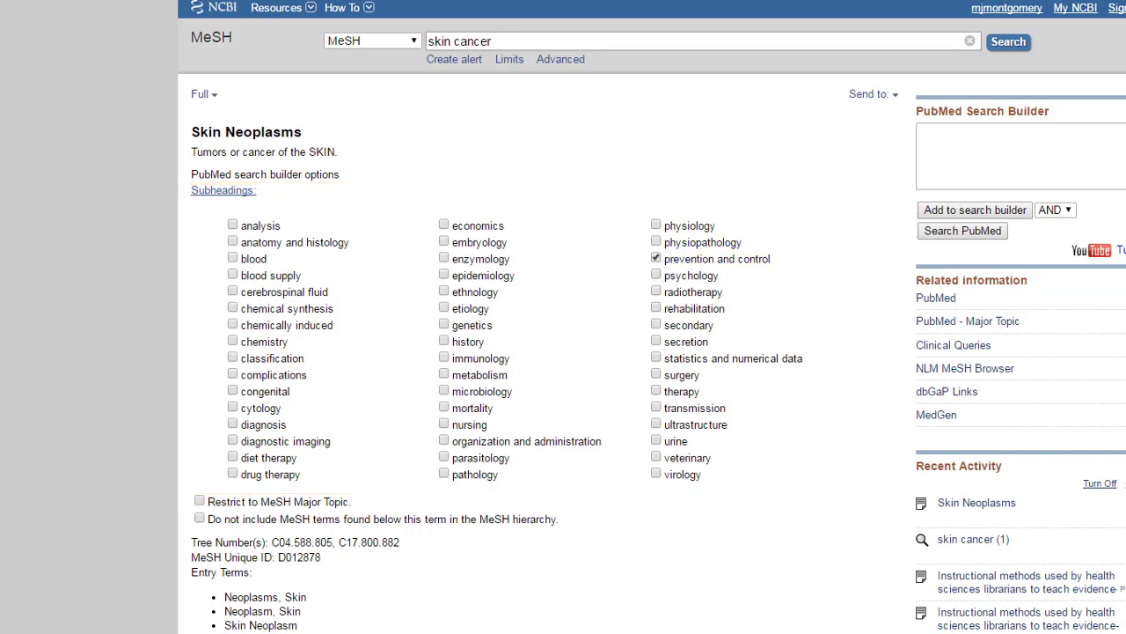
{"action": "left_click", "coordinate": [975, 209]}
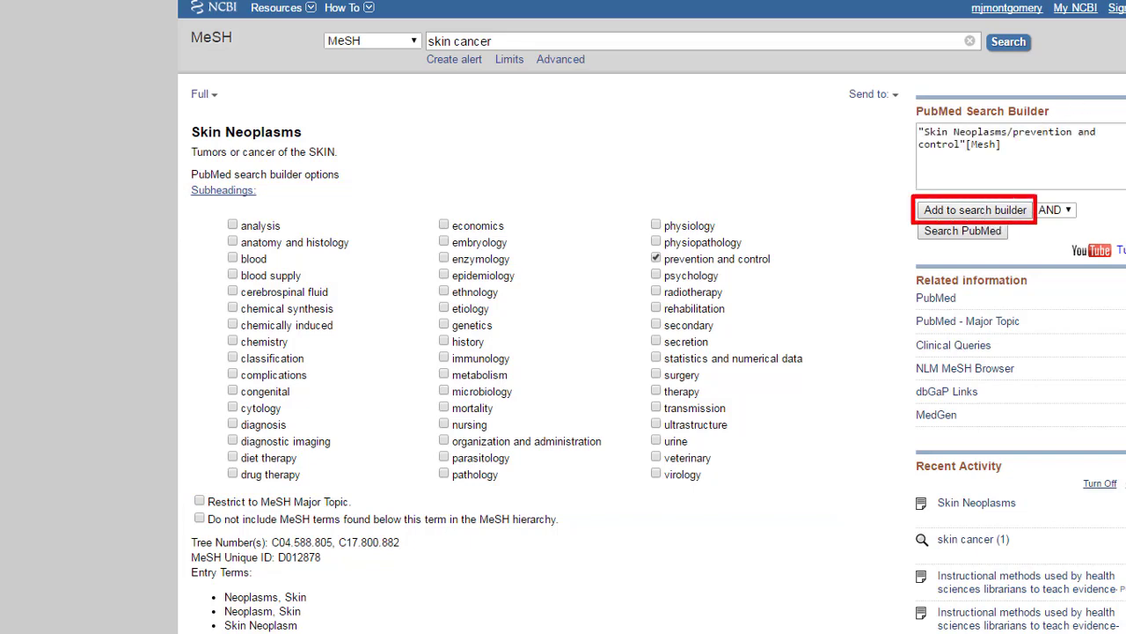
{"action": "left_click", "coordinate": [963, 231]}
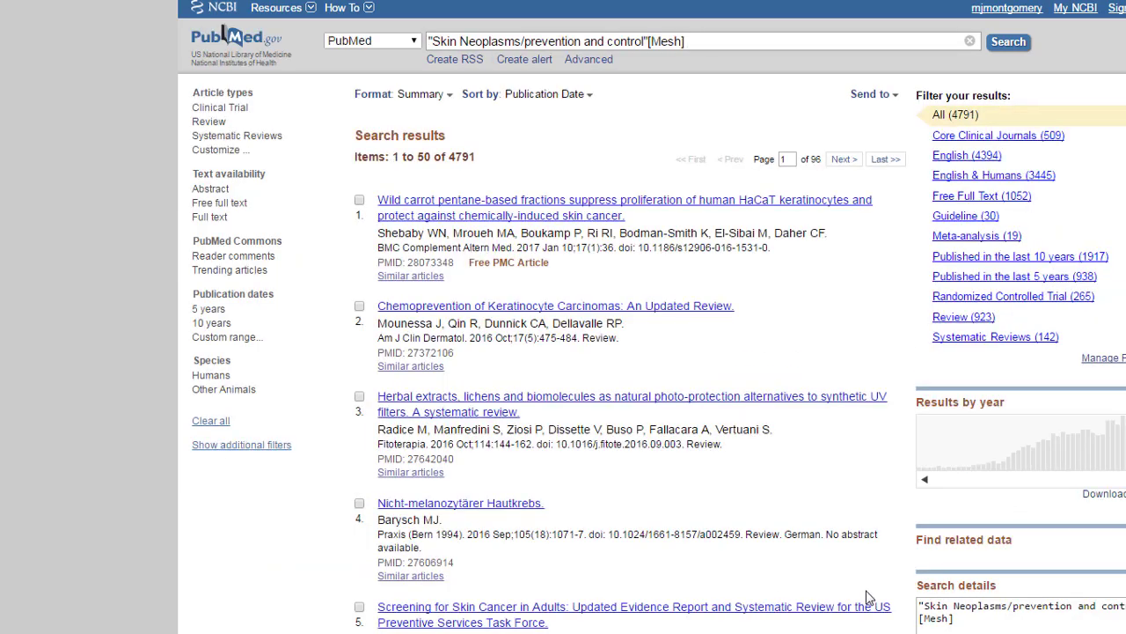